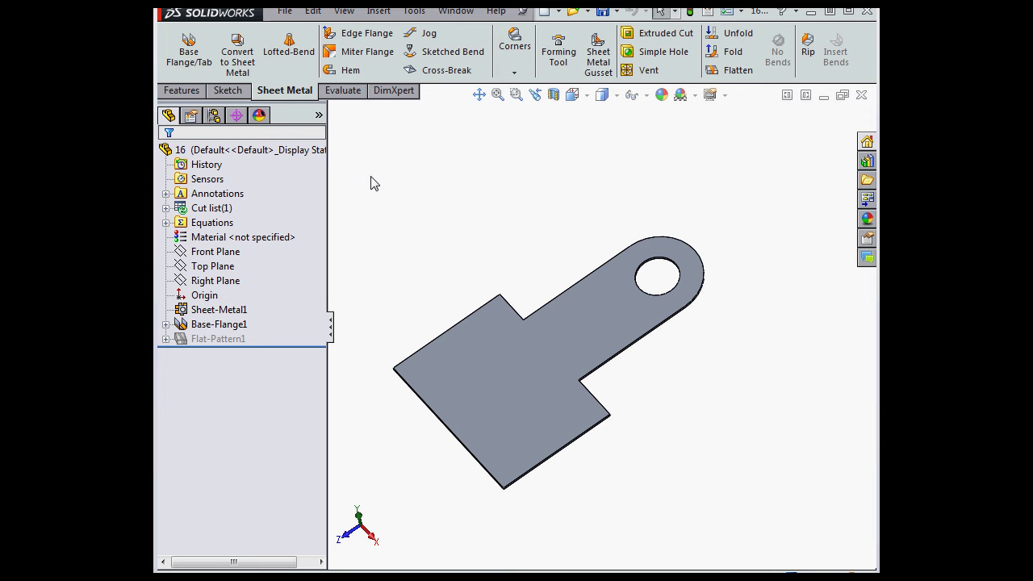
Start a sketch on the tab's flat face and draw a line across its narrow neck.
{"action": "right_click", "coordinate": [570, 320]}
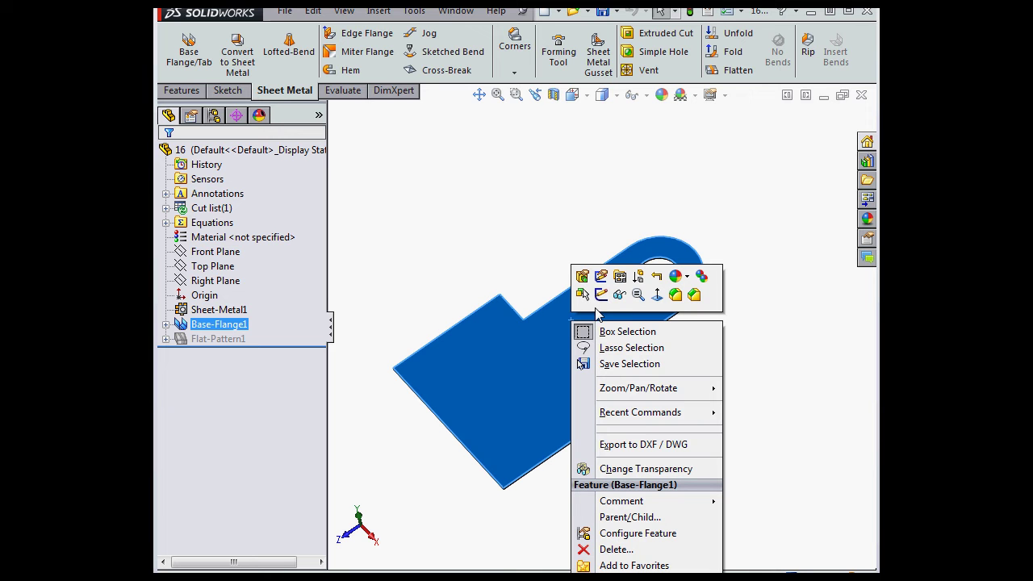
{"action": "left_click", "coordinate": [601, 295]}
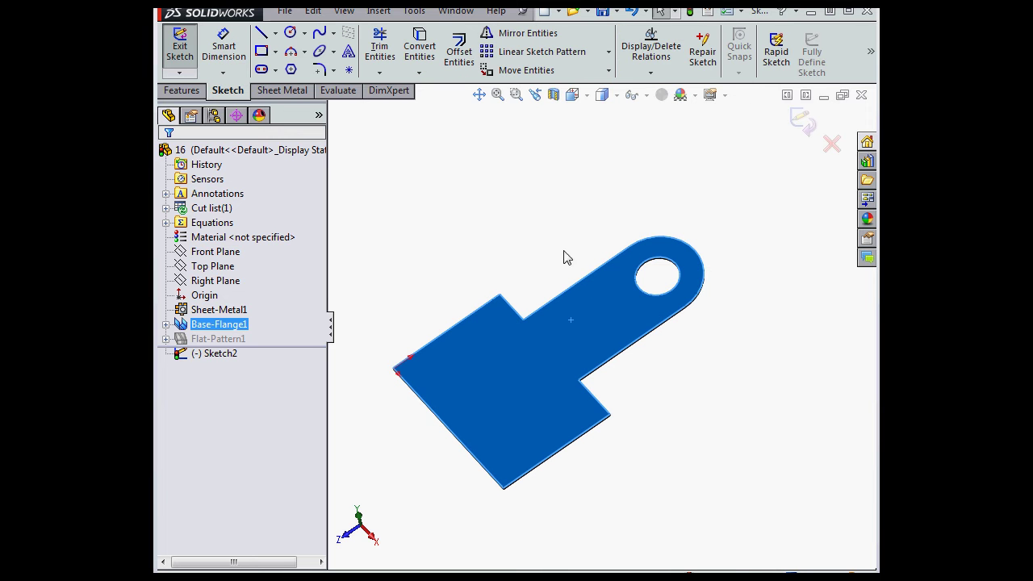
{"action": "left_click", "coordinate": [261, 32]}
{"action": "left_click", "coordinate": [565, 297]}
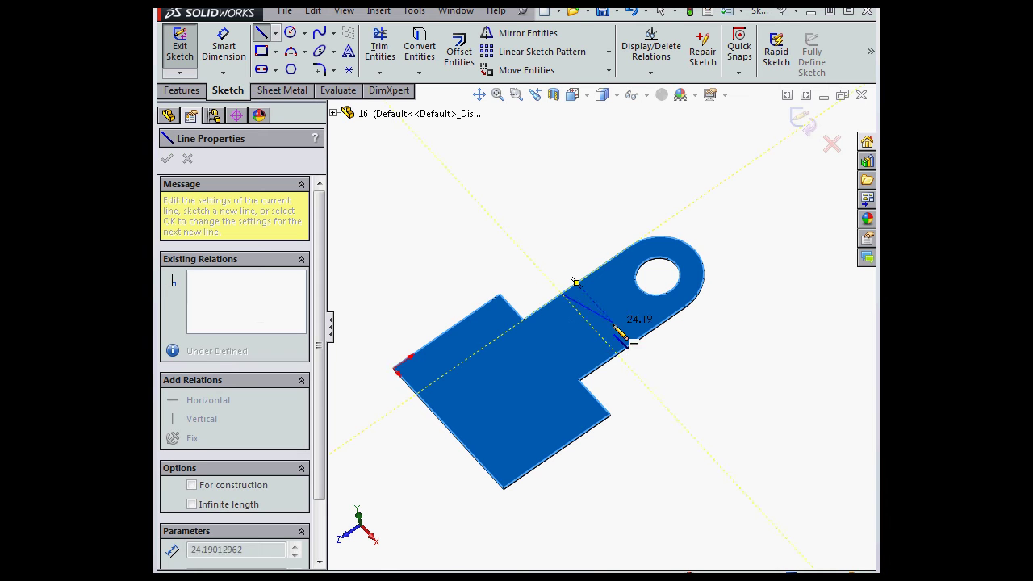
{"action": "left_click", "coordinate": [617, 354]}
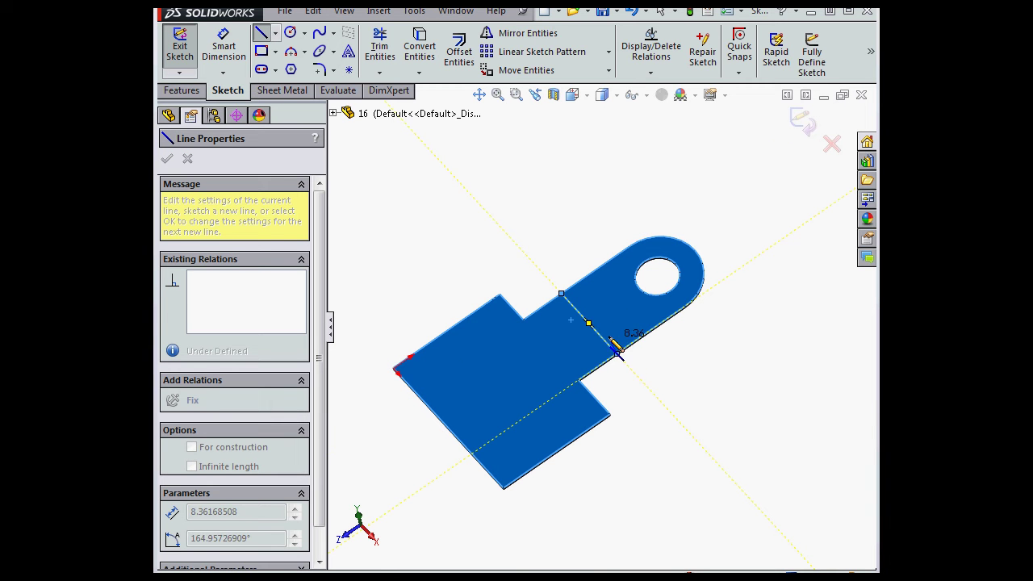
Dimension the neck line 10 mm from the shoulder step and exit the sketch.
{"action": "left_click", "coordinate": [225, 52]}
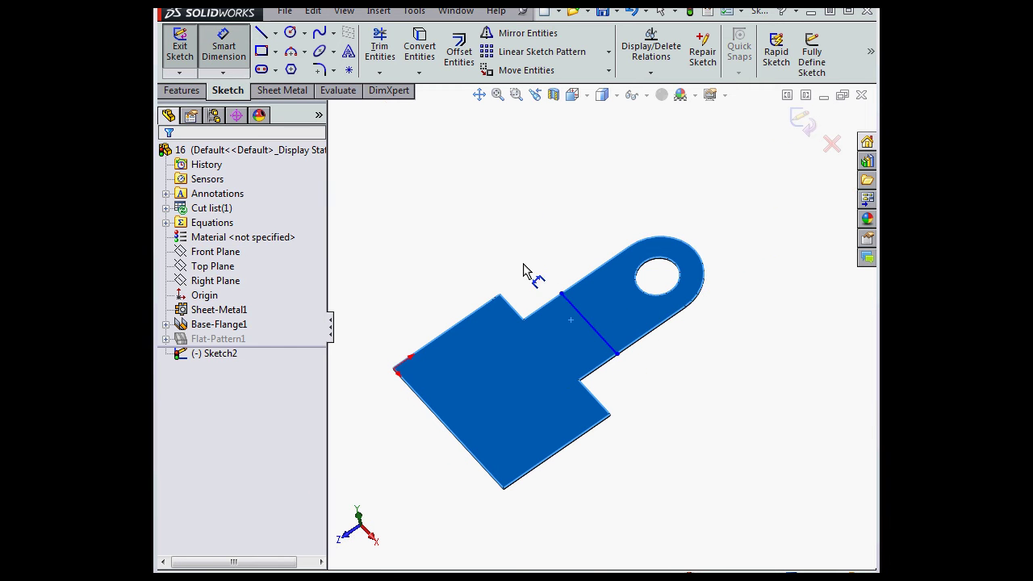
{"action": "left_click", "coordinate": [562, 295]}
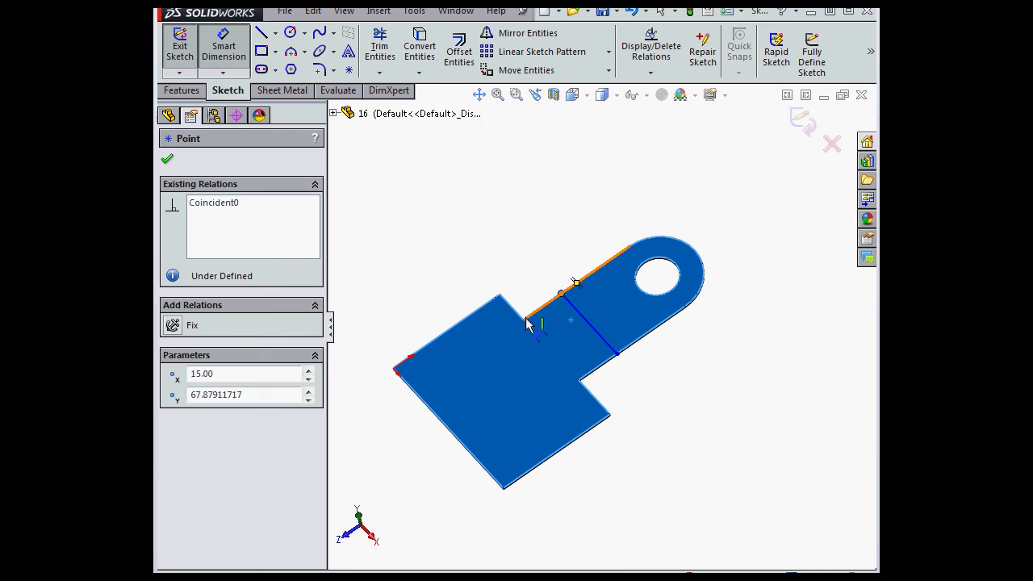
{"action": "left_click", "coordinate": [539, 284]}
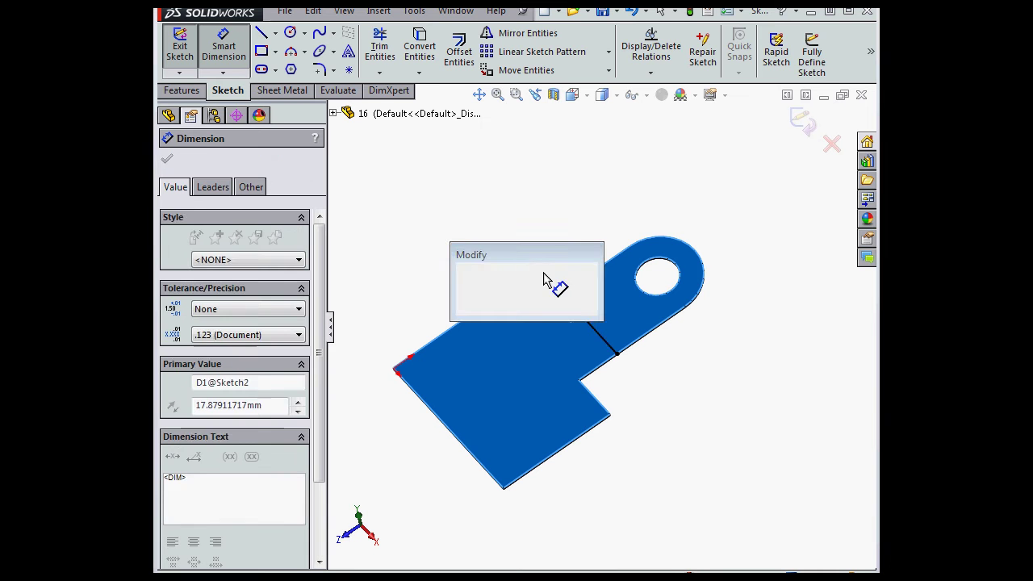
{"action": "type", "text": "10"}
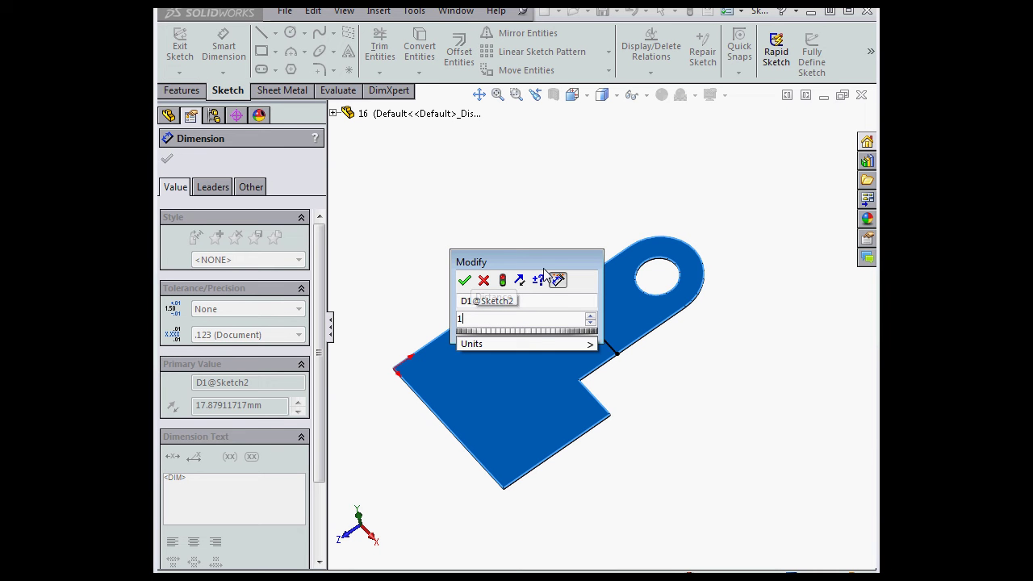
{"action": "left_click", "coordinate": [465, 280]}
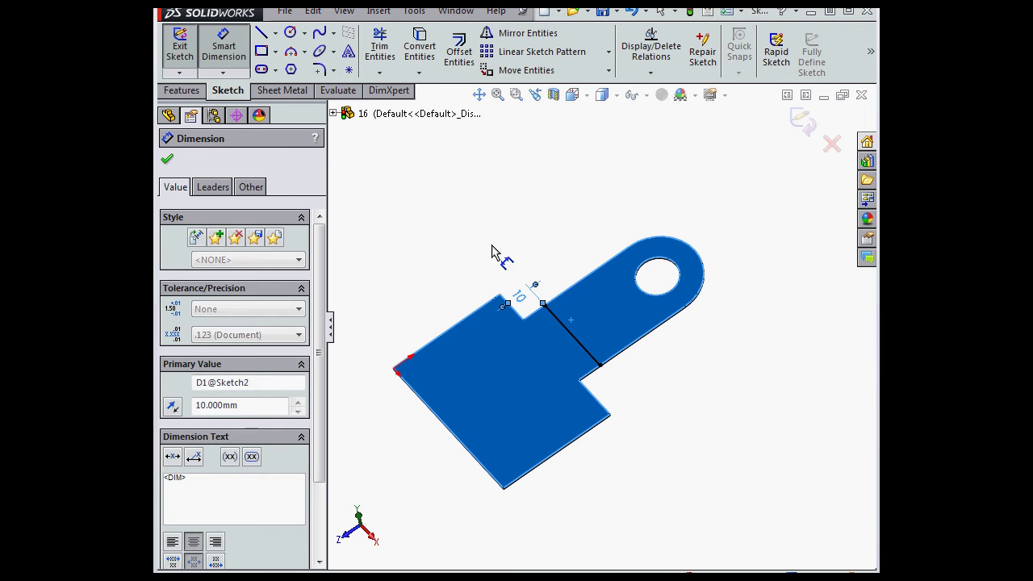
{"action": "left_click", "coordinate": [803, 119]}
{"action": "left_click", "coordinate": [804, 120]}
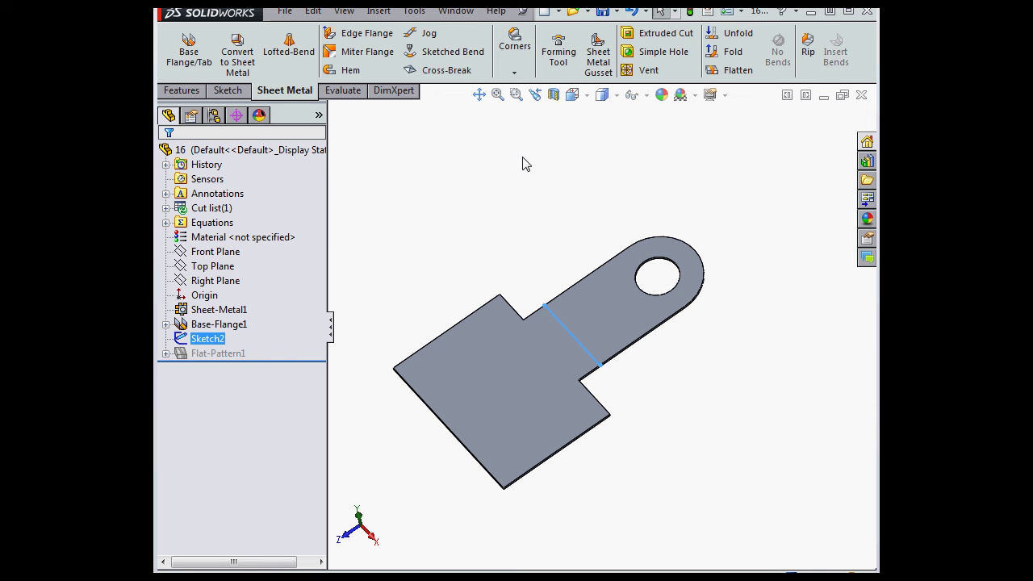
Create a Sketched Bend with the large face fixed, Bend Outside position, folding upward.
{"action": "left_click", "coordinate": [462, 51]}
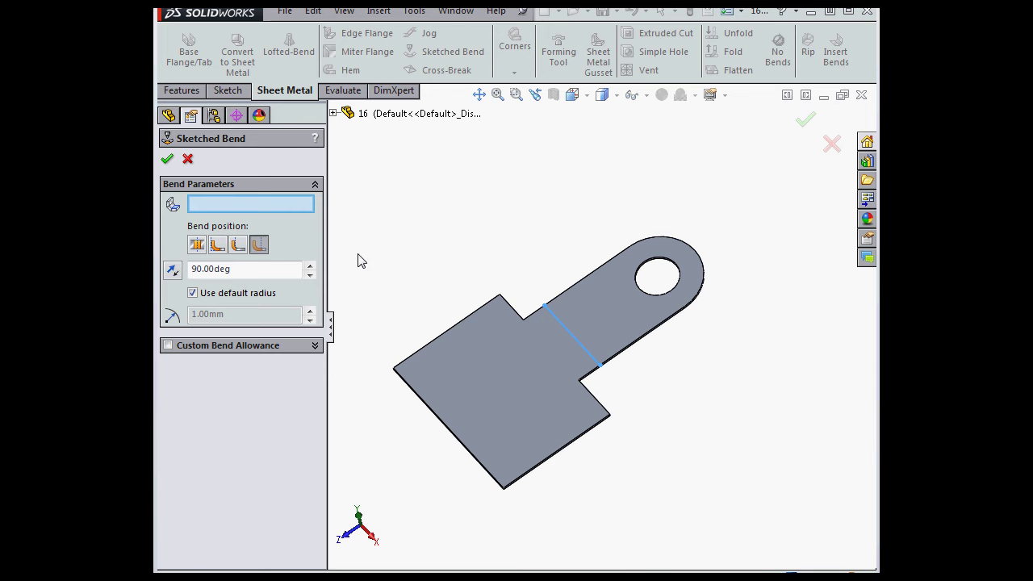
{"action": "left_click", "coordinate": [460, 364]}
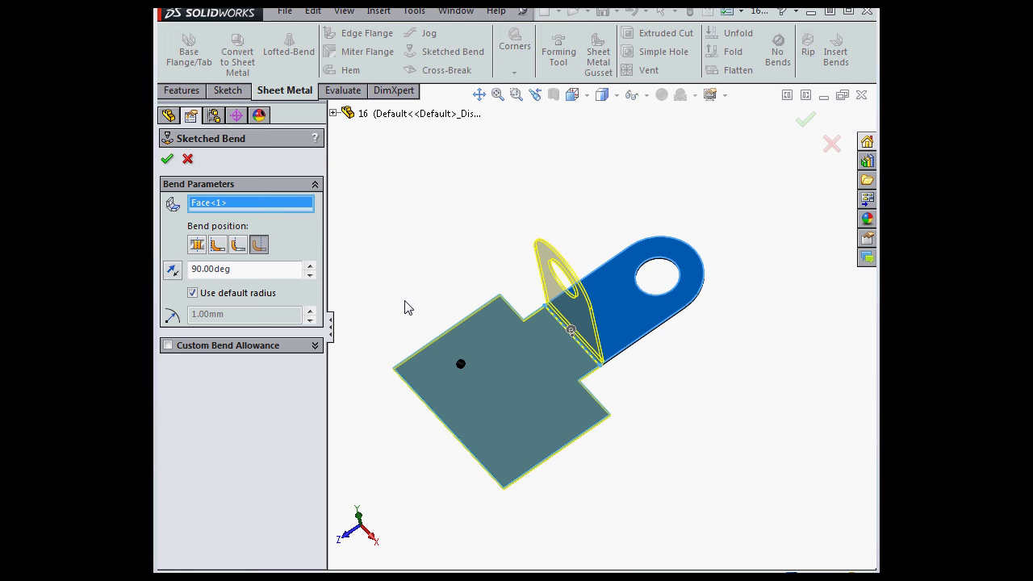
{"action": "left_click", "coordinate": [197, 246]}
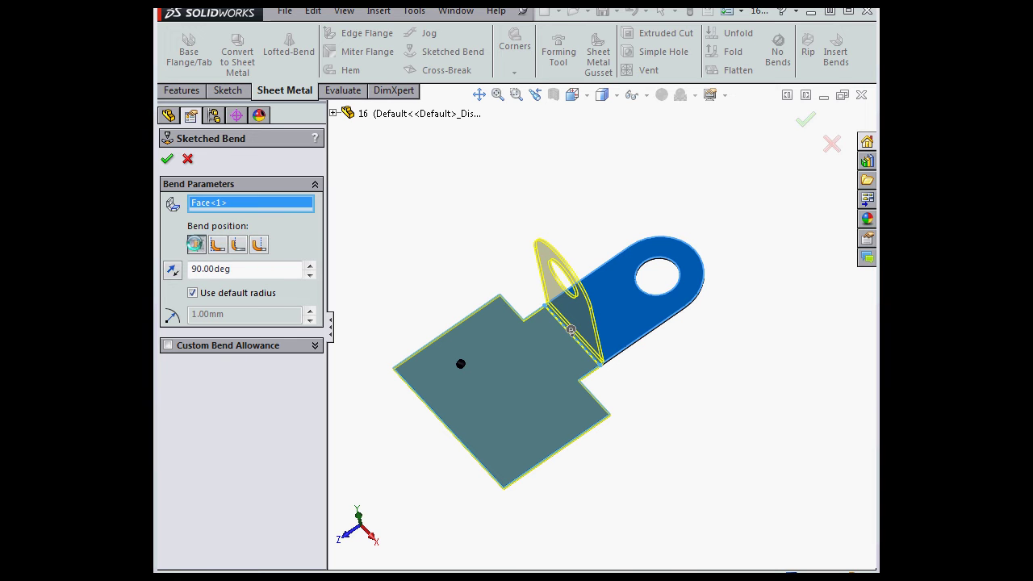
{"action": "left_click", "coordinate": [218, 245]}
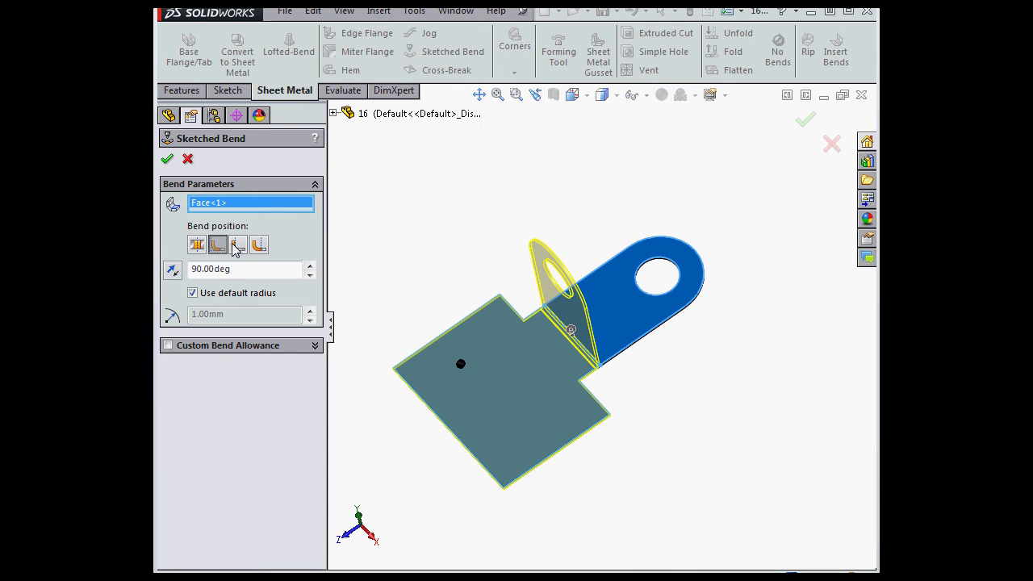
{"action": "left_click", "coordinate": [238, 247]}
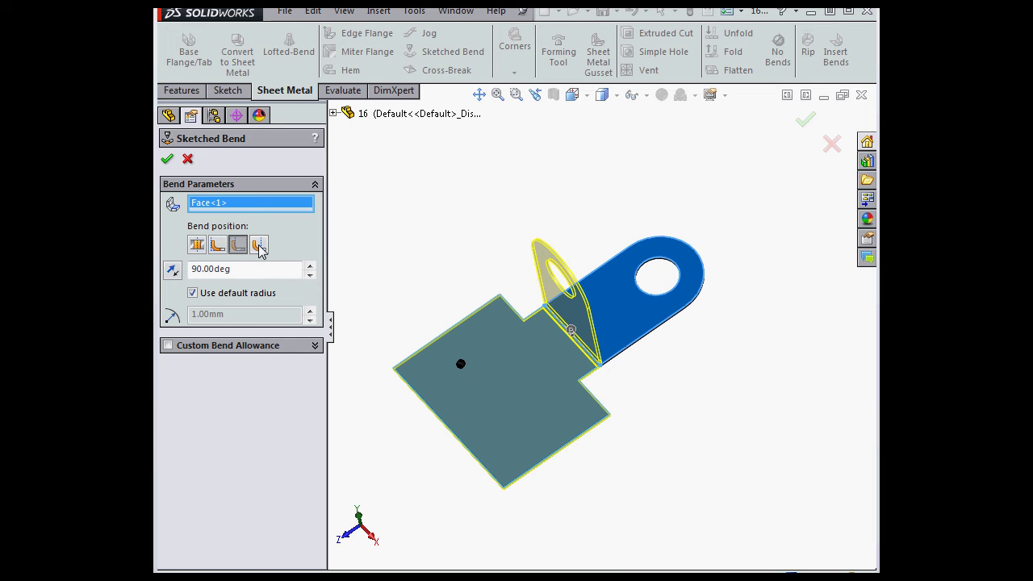
{"action": "left_click", "coordinate": [259, 246]}
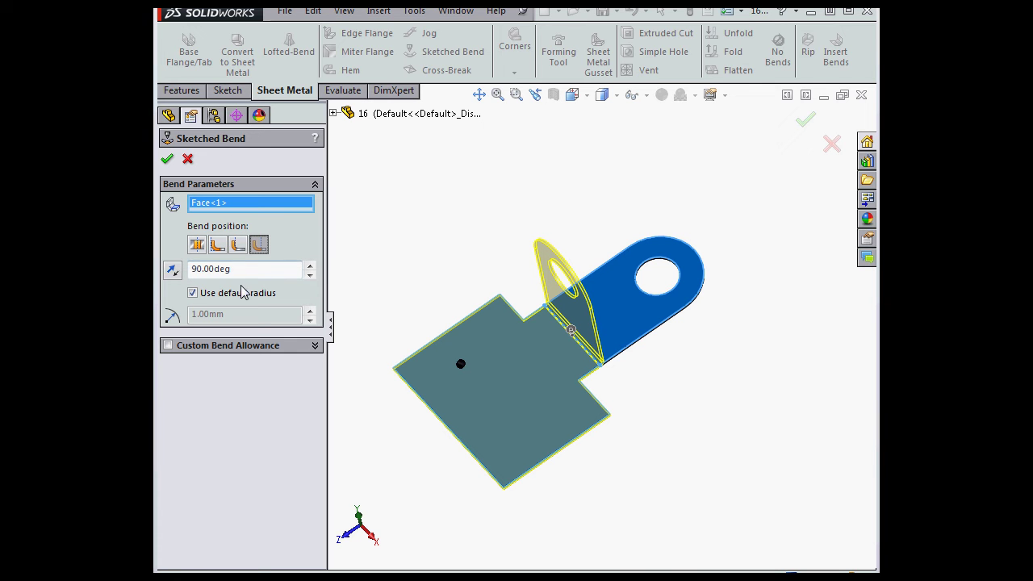
{"action": "left_click", "coordinate": [172, 272]}
{"action": "left_click", "coordinate": [173, 273]}
Override the default bend radius with 4 mm and apply the bend.
{"action": "left_click", "coordinate": [192, 293]}
{"action": "left_click", "coordinate": [310, 310]}
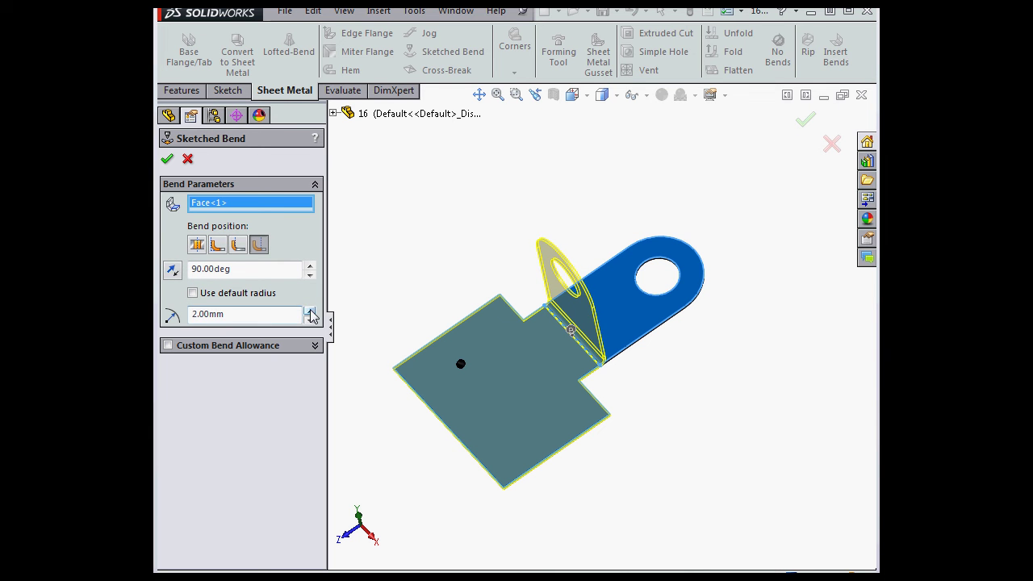
{"action": "left_click", "coordinate": [310, 311]}
{"action": "left_click", "coordinate": [309, 311]}
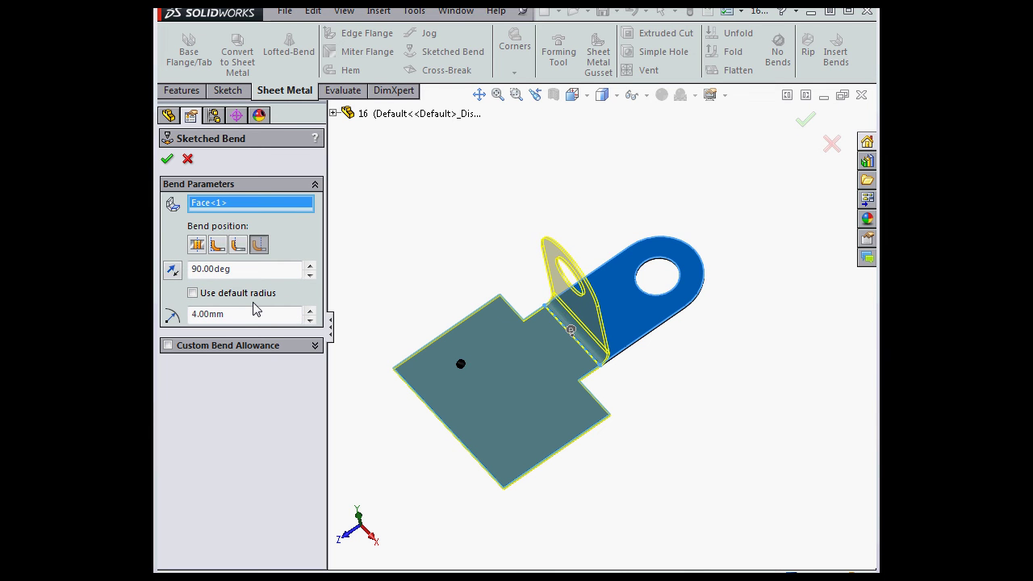
{"action": "left_click", "coordinate": [168, 346]}
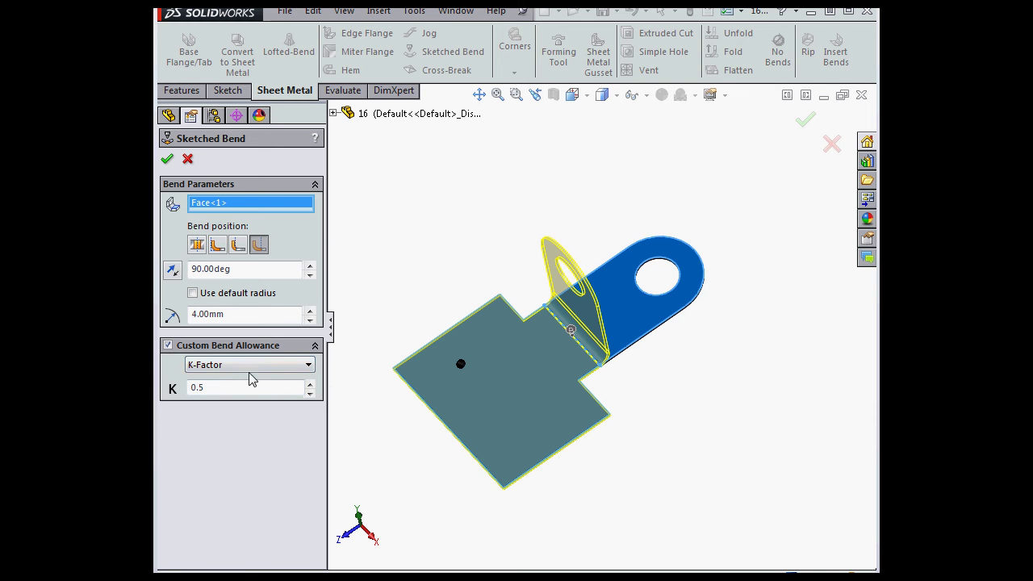
{"action": "left_click", "coordinate": [168, 345]}
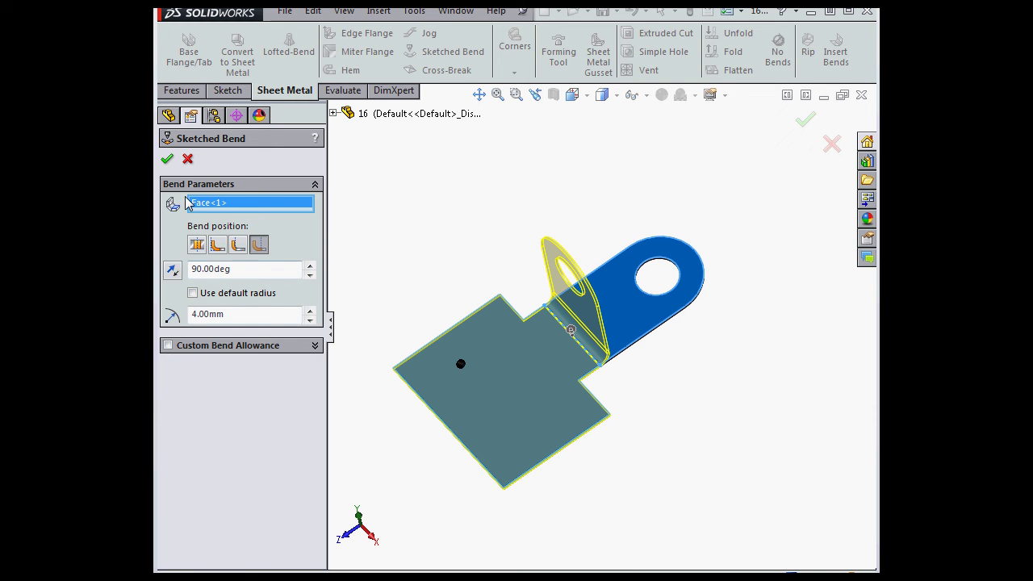
{"action": "left_click", "coordinate": [167, 159]}
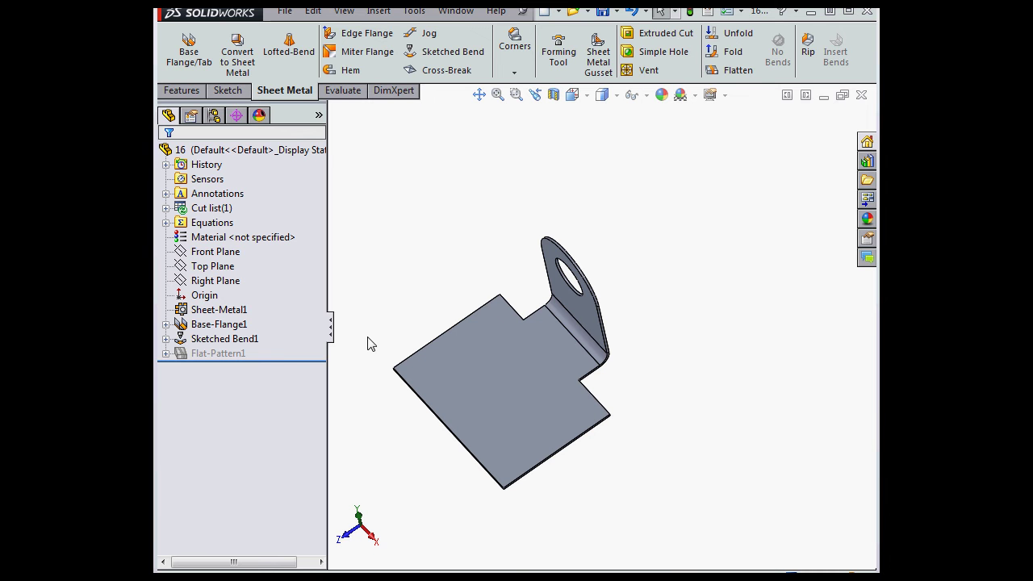
Reopen the Sketched Bend1 bend-line sketch for editing.
{"action": "left_click", "coordinate": [166, 340]}
{"action": "left_click", "coordinate": [221, 353]}
{"action": "right_click", "coordinate": [222, 357]}
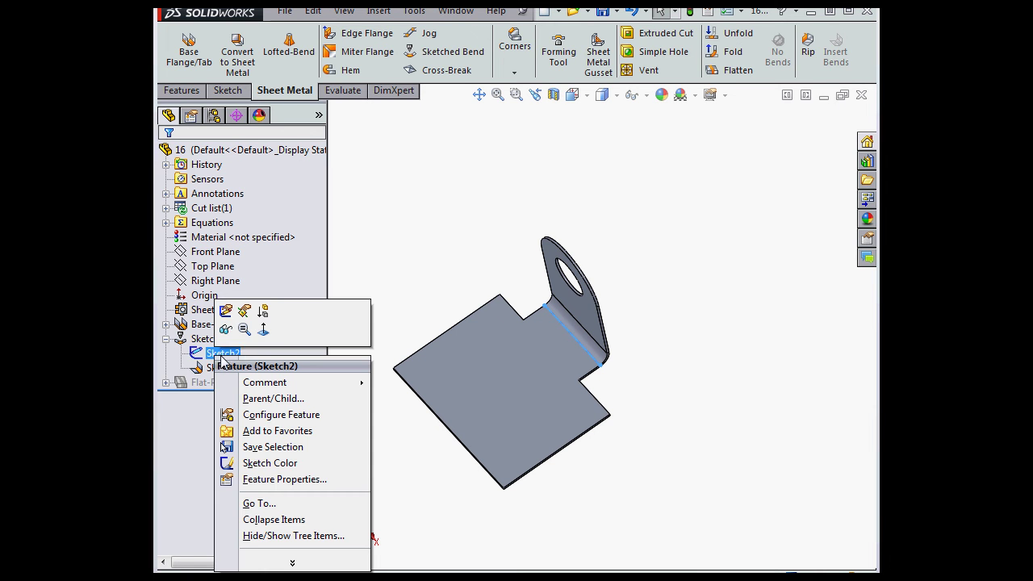
{"action": "left_click", "coordinate": [226, 311]}
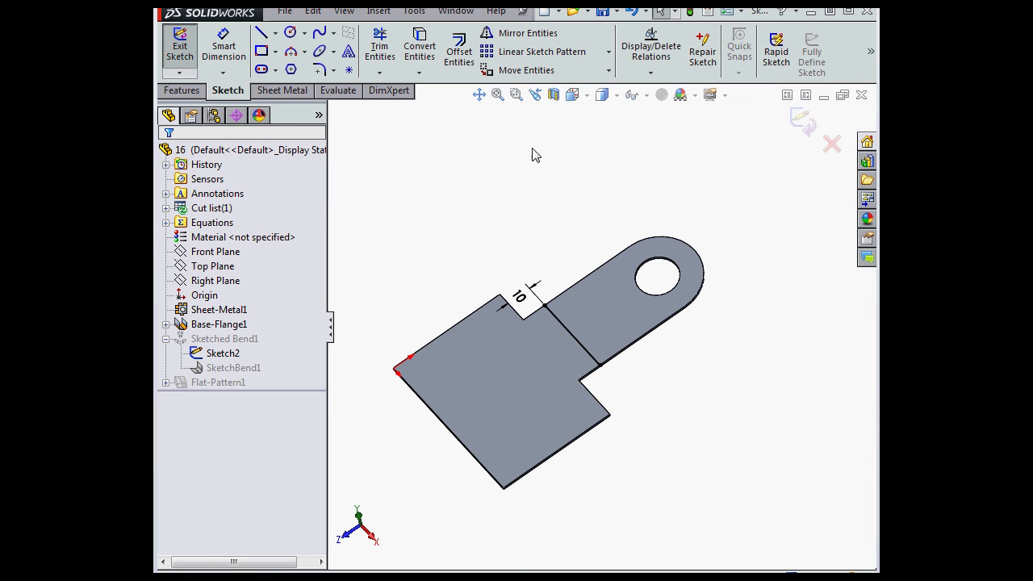
Draw a second bend line from the lower step corner across the tab and rebuild.
{"action": "left_click", "coordinate": [261, 32]}
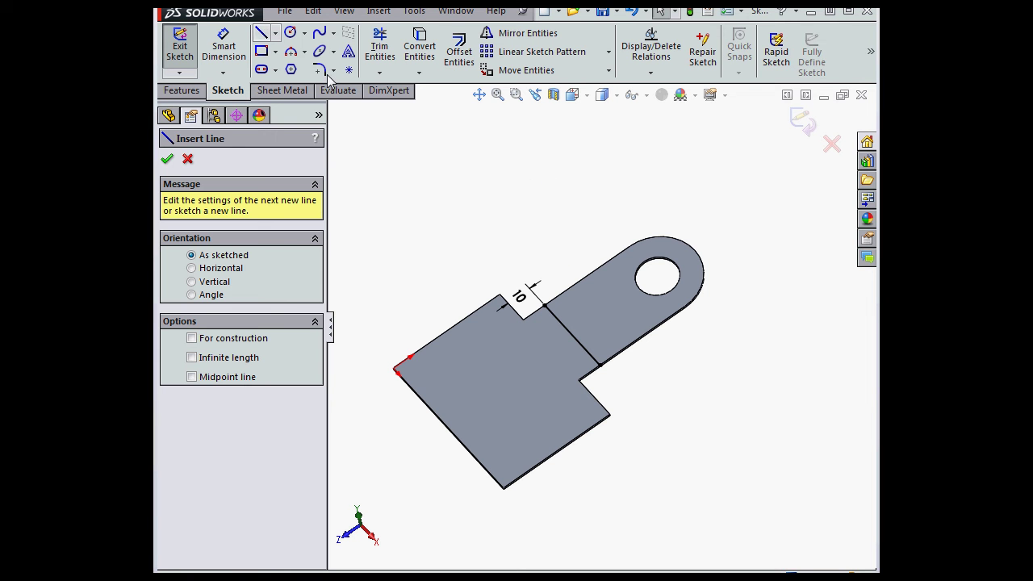
{"action": "left_click", "coordinate": [584, 395]}
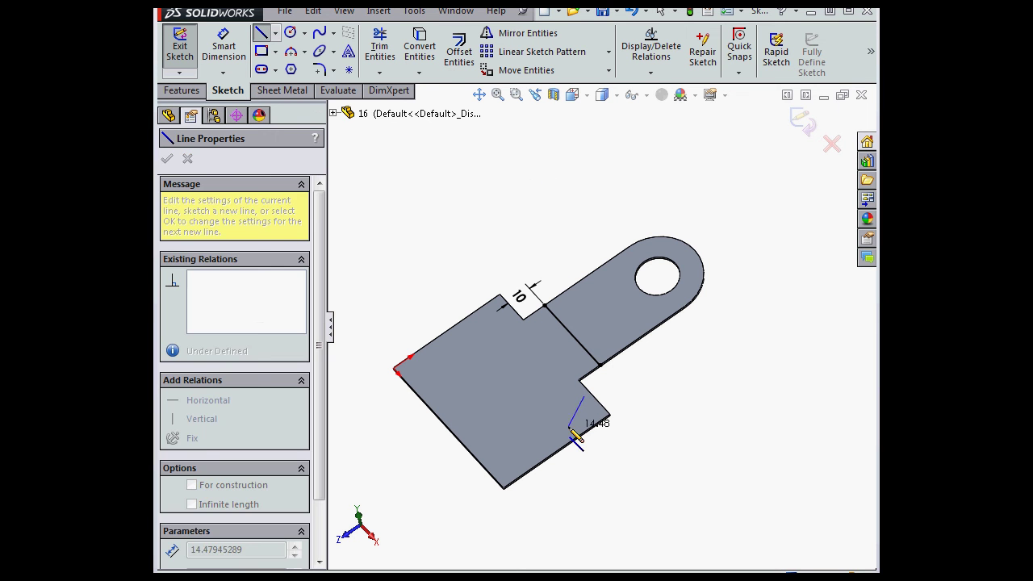
{"action": "left_click", "coordinate": [559, 422]}
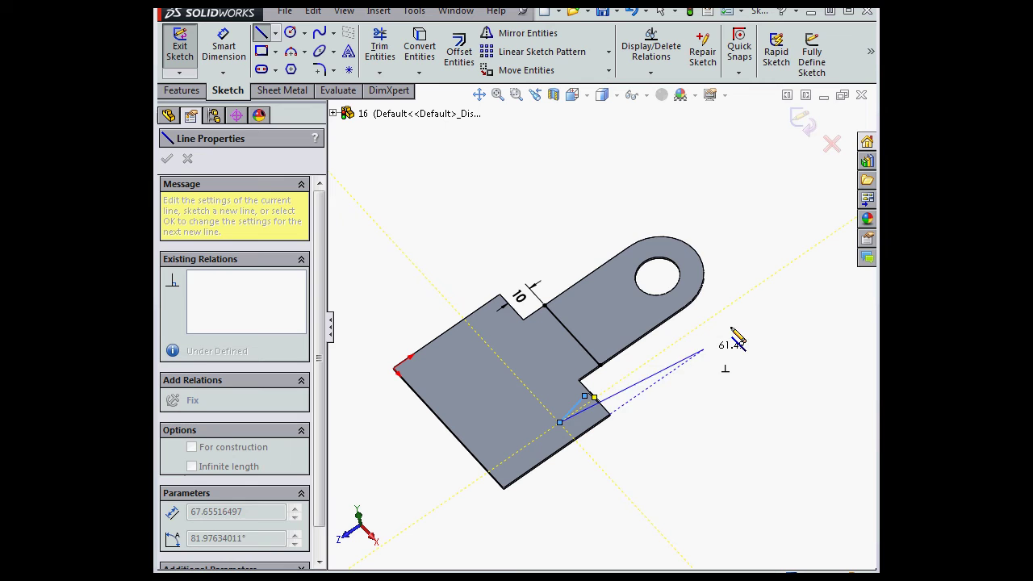
{"action": "key", "text": "Escape"}
{"action": "key", "text": "ctrl+b"}
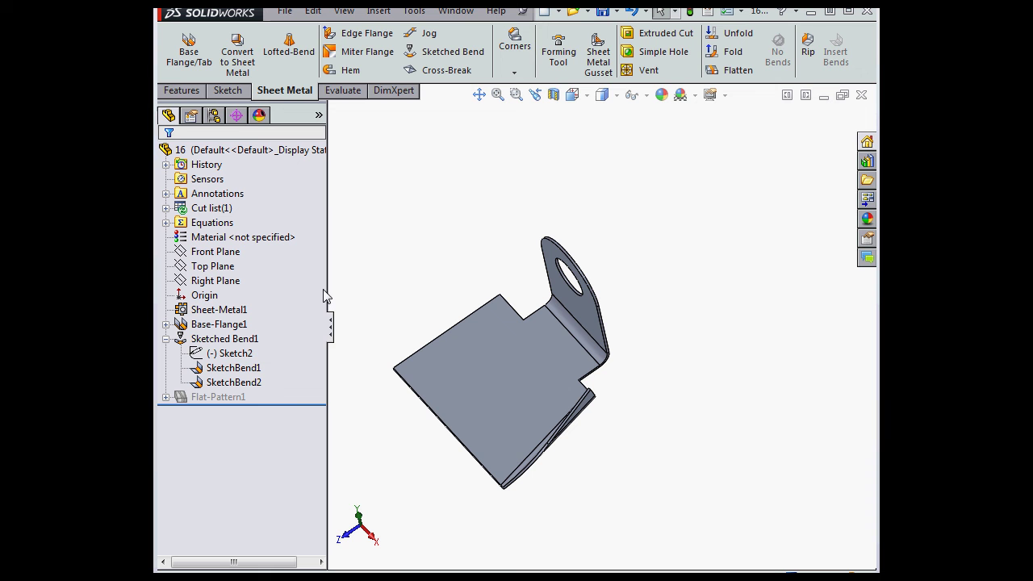
Edit Sketch2 and stretch the second bend line from the notch edge to the bottom-left edge.
{"action": "left_click", "coordinate": [247, 353]}
{"action": "right_click", "coordinate": [249, 357]}
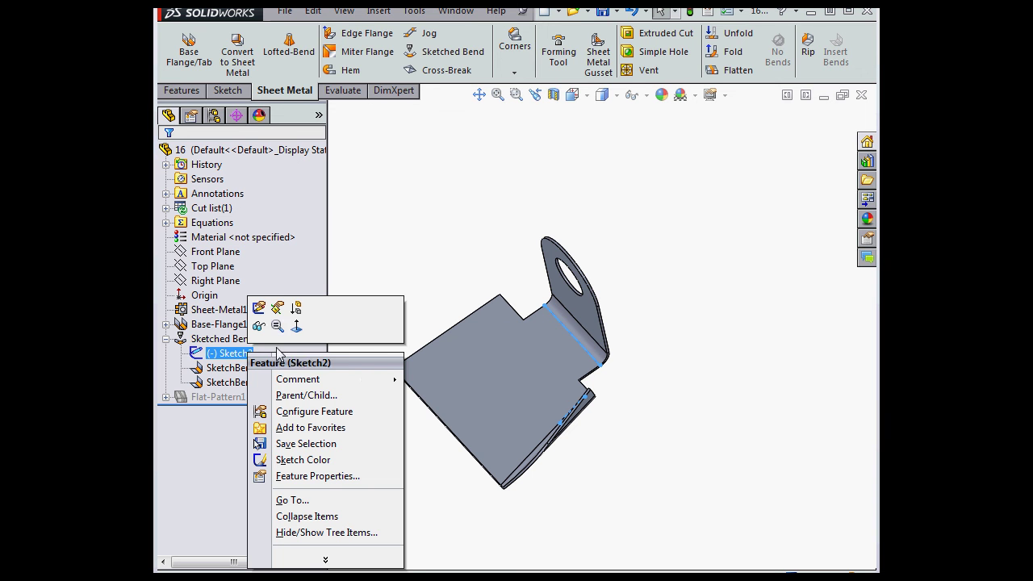
{"action": "left_click", "coordinate": [196, 306]}
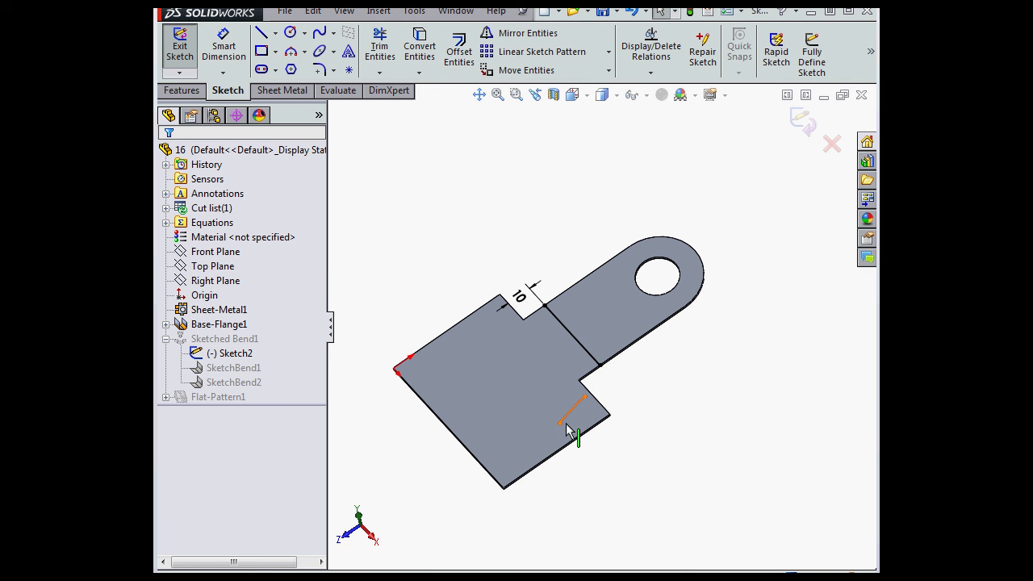
{"action": "left_click_drag", "start_coordinate": [560, 422], "coordinate": [483, 468]}
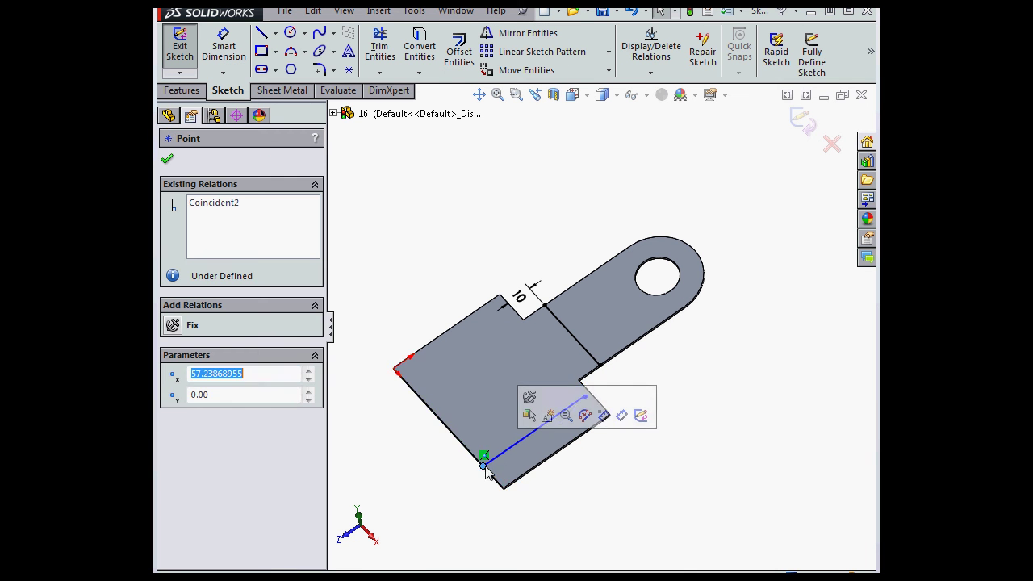
{"action": "left_click", "coordinate": [598, 397]}
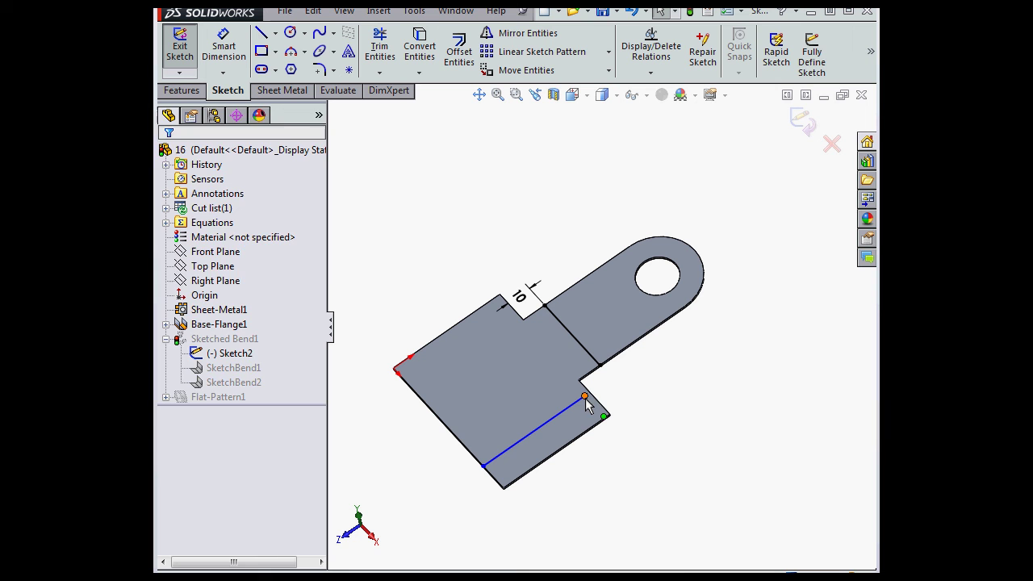
{"action": "left_click", "coordinate": [585, 398]}
{"action": "left_click_drag", "start_coordinate": [586, 401], "coordinate": [607, 399]}
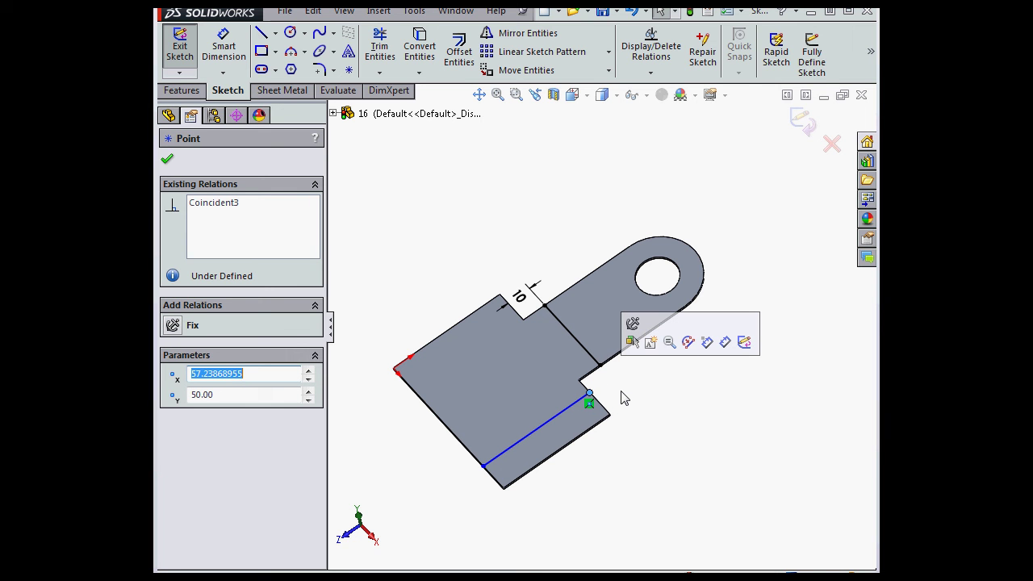
Change the first bend line's offset from 10 mm to 5 mm and rebuild.
{"action": "double_click", "coordinate": [518, 297]}
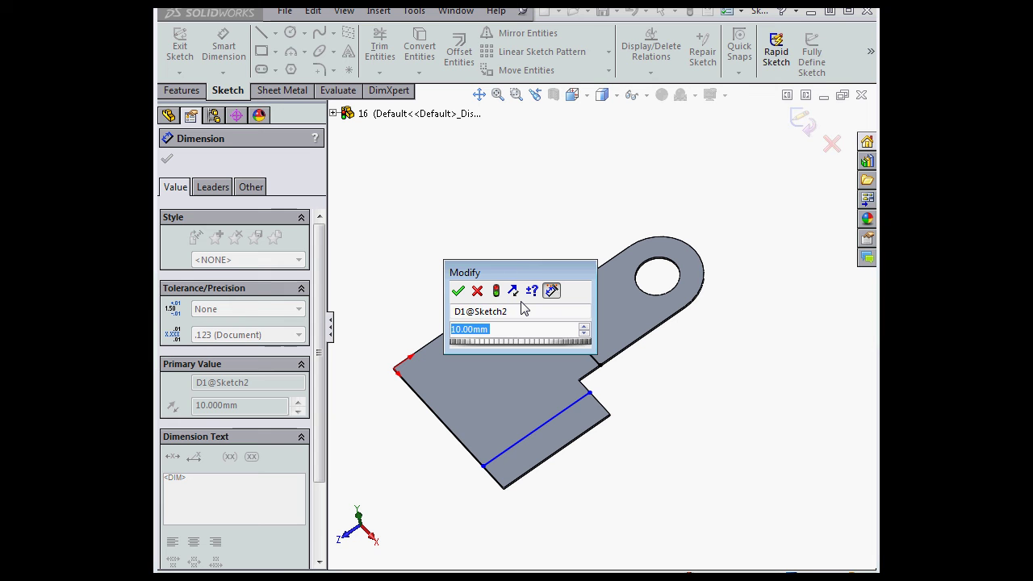
{"action": "type", "text": "5"}
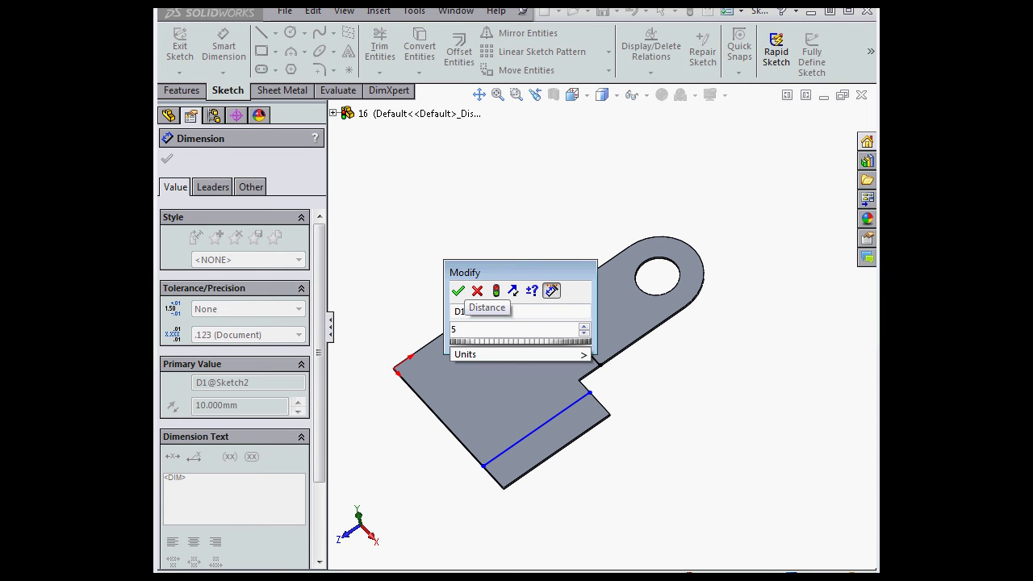
{"action": "left_click", "coordinate": [458, 290]}
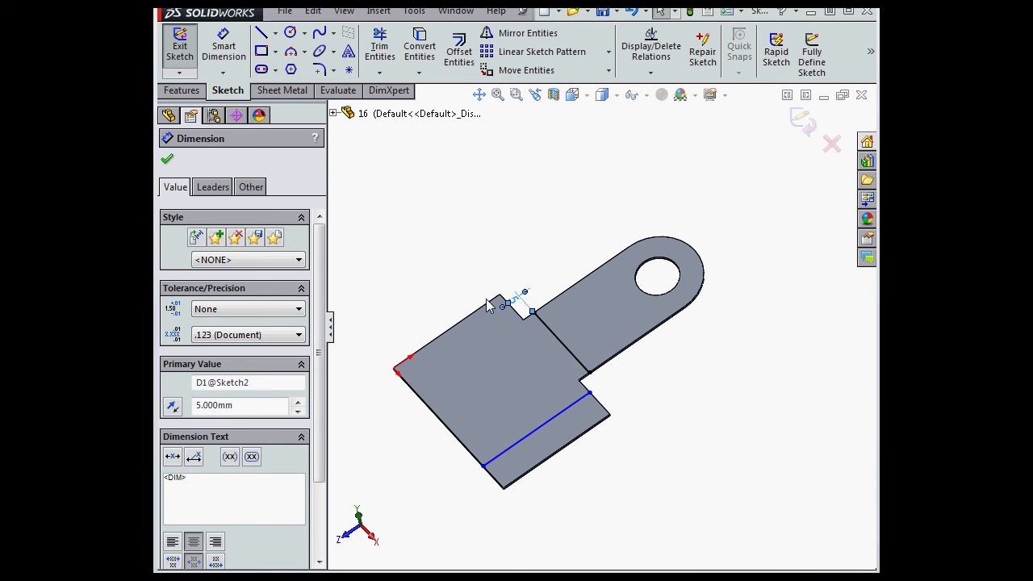
{"action": "left_click", "coordinate": [809, 128]}
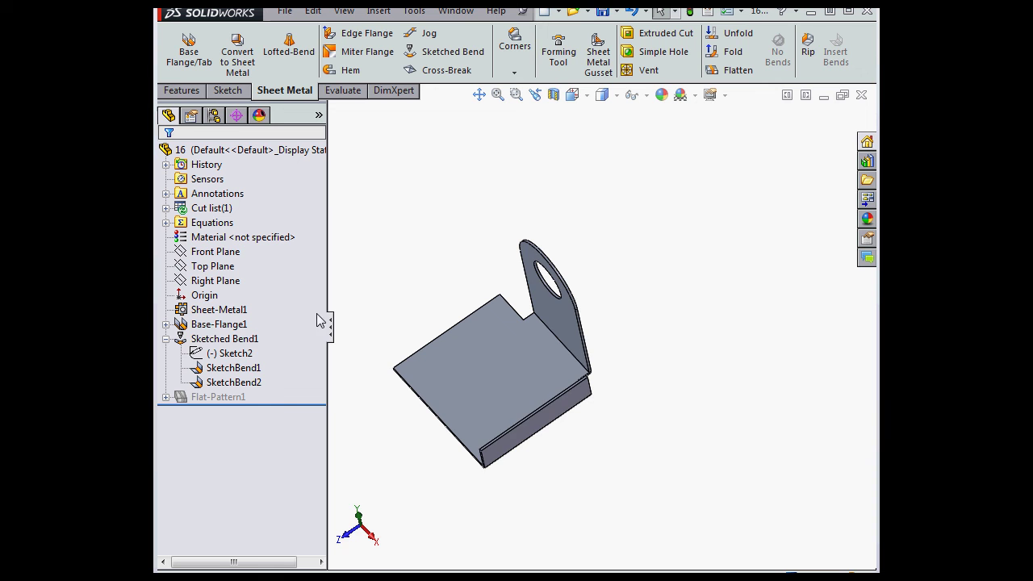
Edit Sketched Bend1 to use a 7 mm radius, keeping the Bend Outside position.
{"action": "right_click", "coordinate": [248, 343]}
{"action": "left_click", "coordinate": [254, 294]}
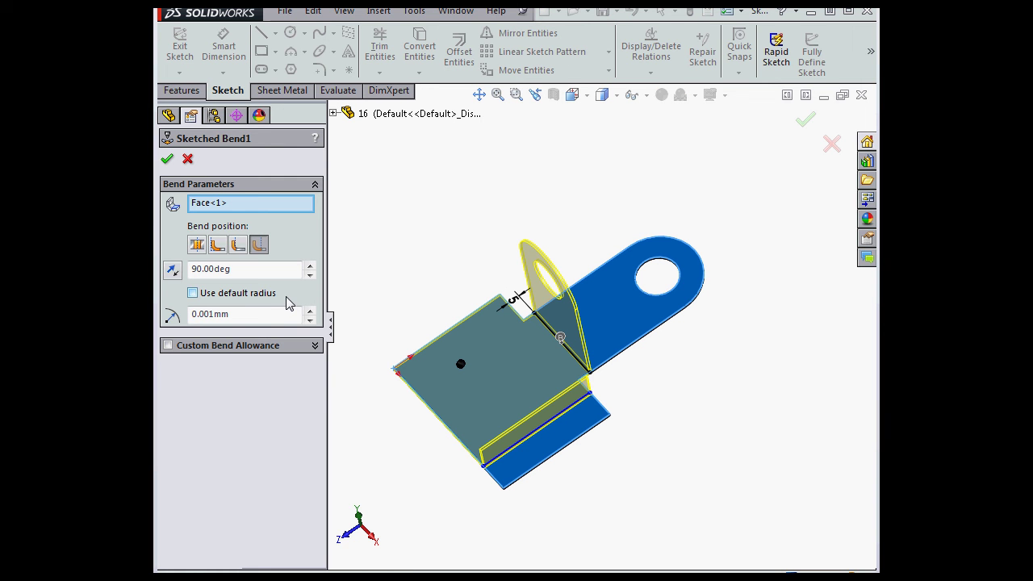
{"action": "left_click_drag", "start_coordinate": [248, 314], "coordinate": [194, 315]}
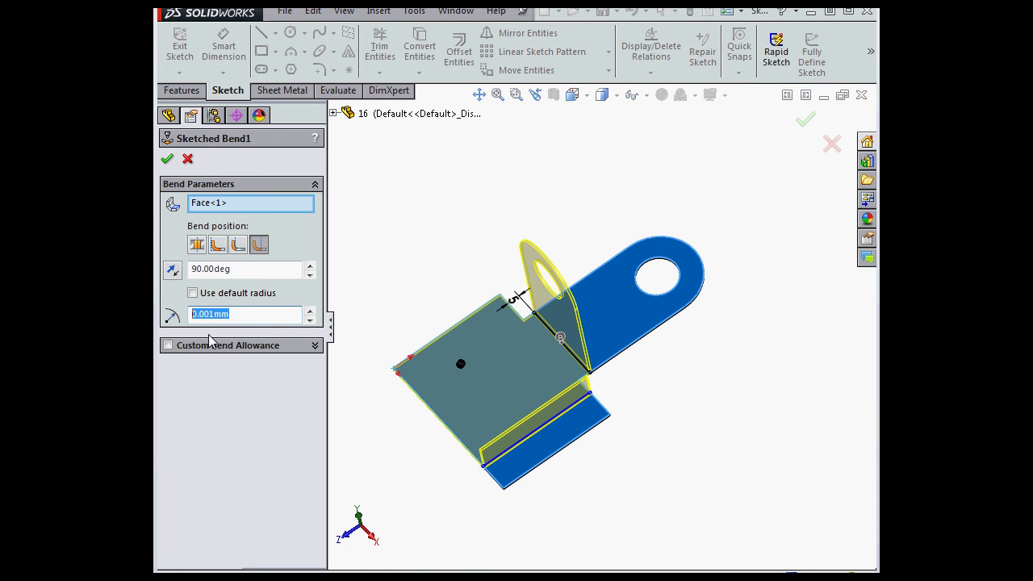
{"action": "type", "text": "7"}
{"action": "key", "text": "Return"}
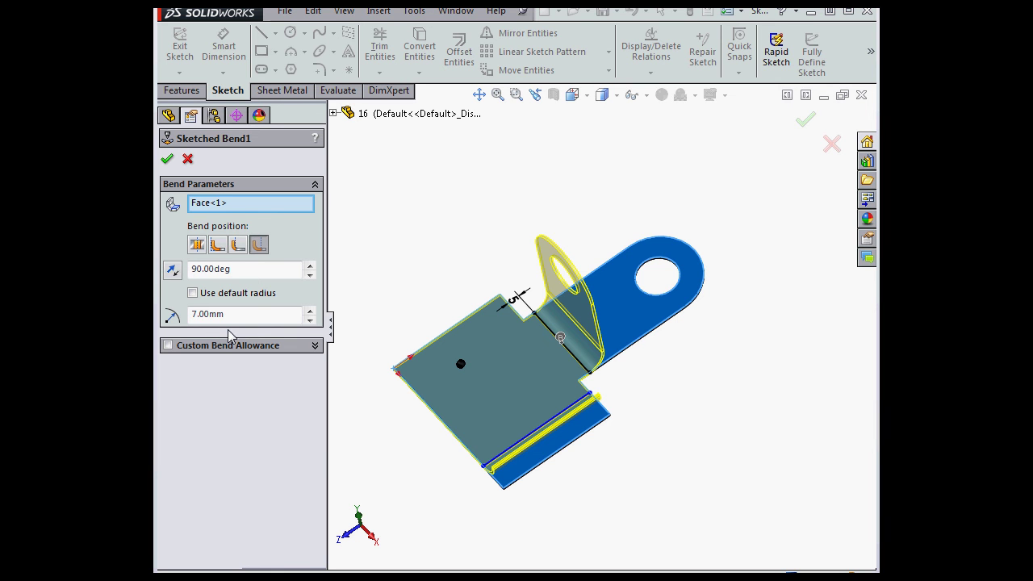
{"action": "left_click", "coordinate": [218, 246]}
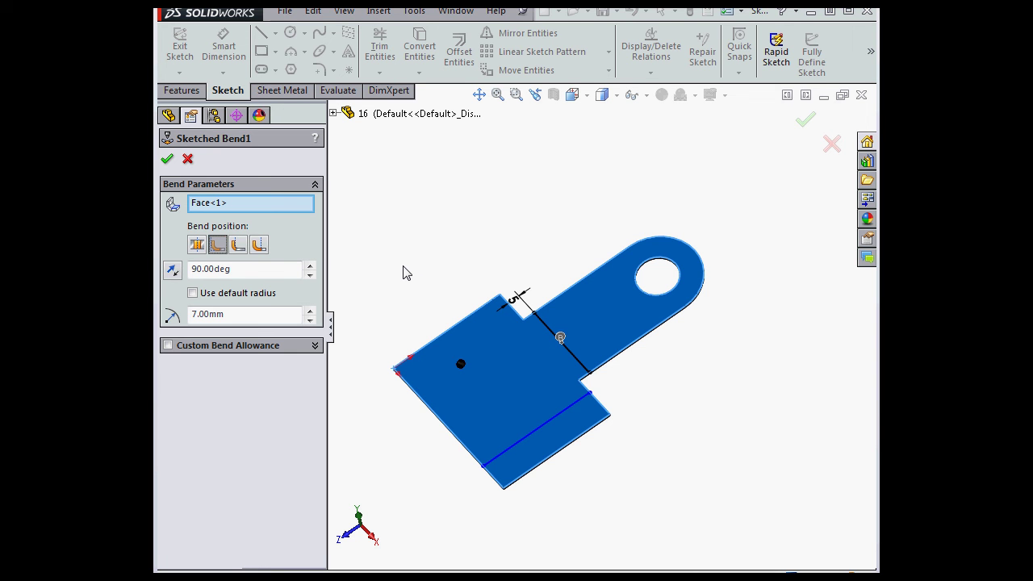
{"action": "left_click", "coordinate": [259, 244]}
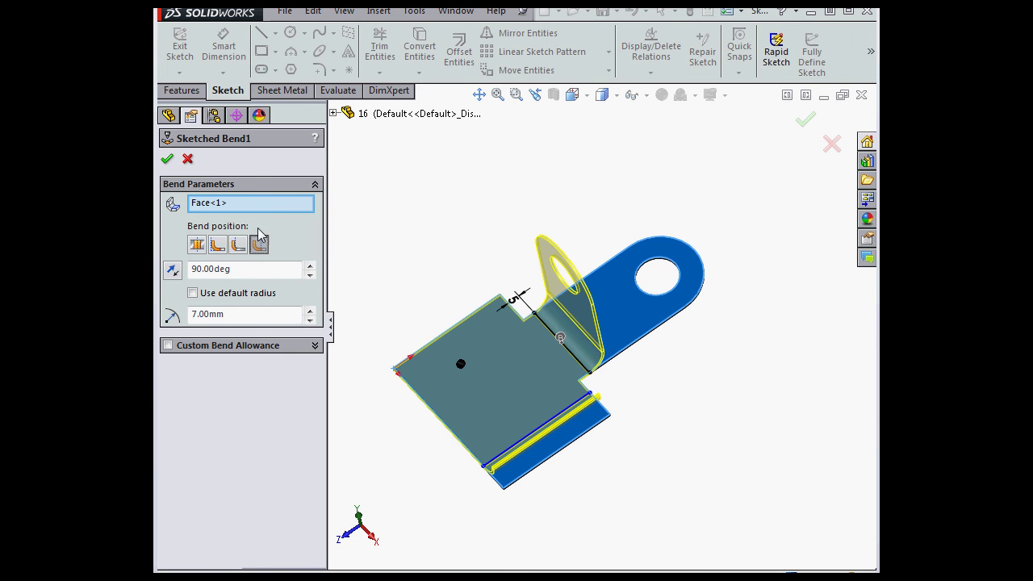
{"action": "left_click", "coordinate": [168, 160]}
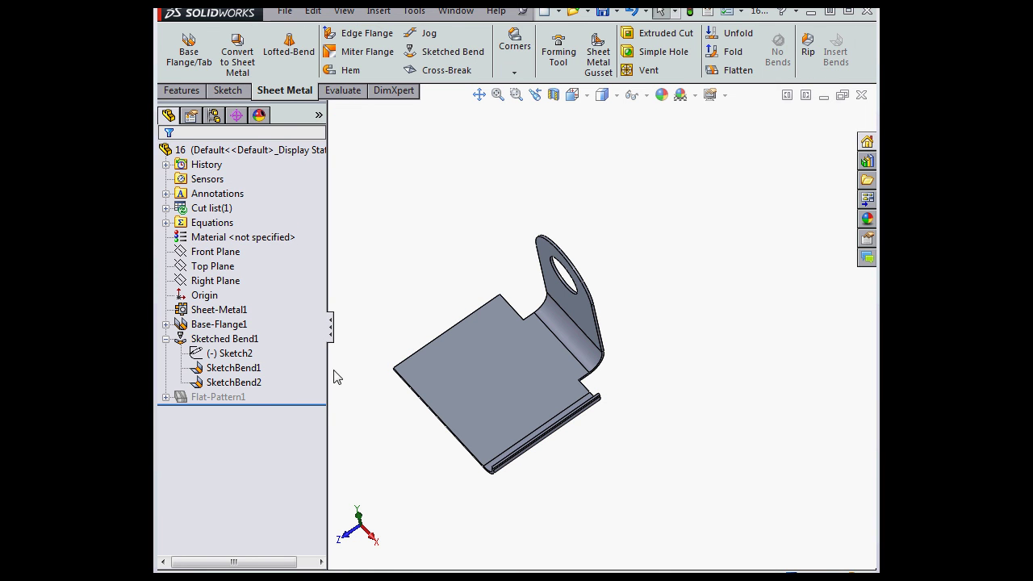
{"action": "left_click", "coordinate": [255, 370]}
{"action": "right_click", "coordinate": [255, 370]}
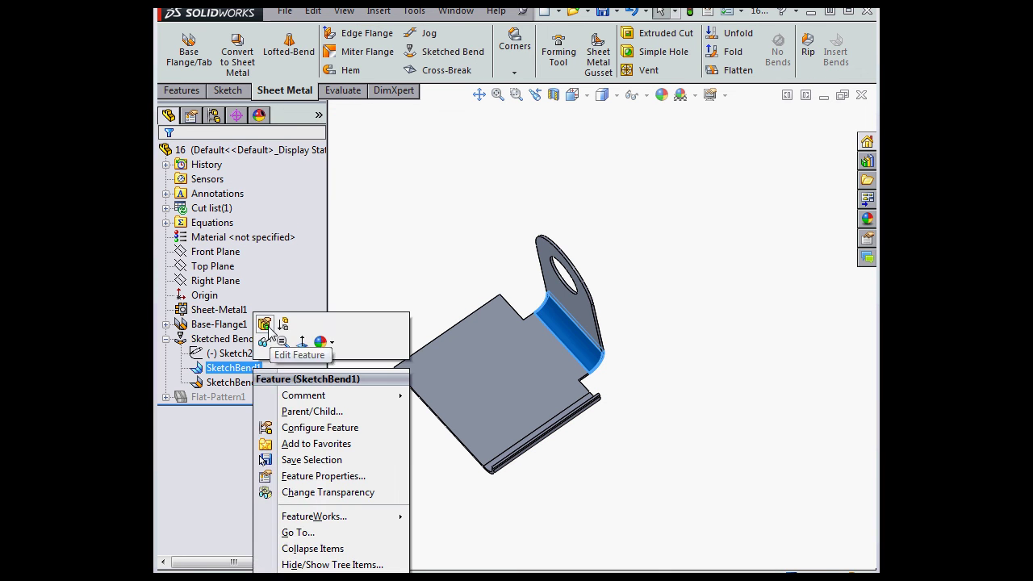
{"action": "left_click", "coordinate": [267, 324]}
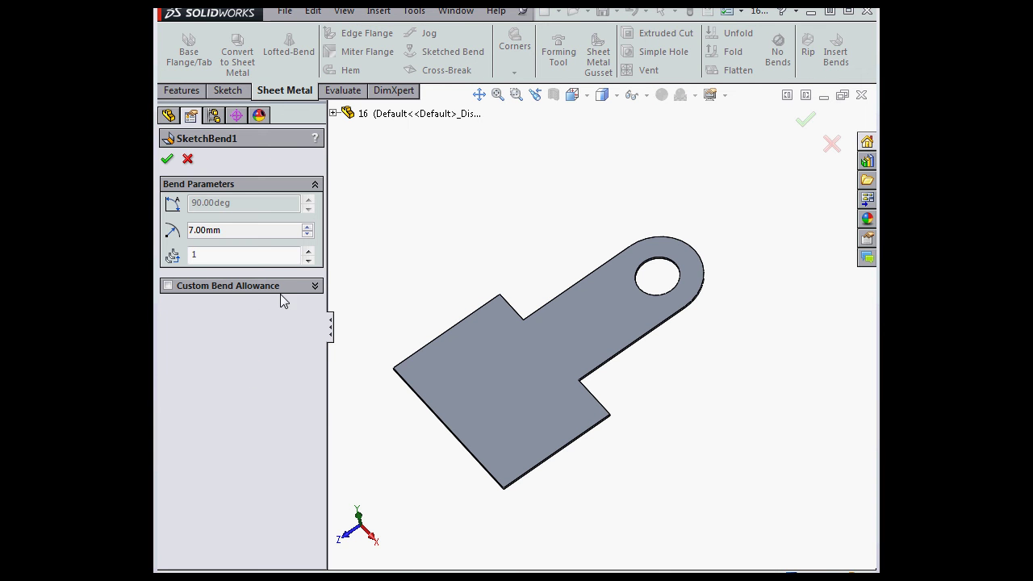
{"action": "left_click", "coordinate": [167, 287]}
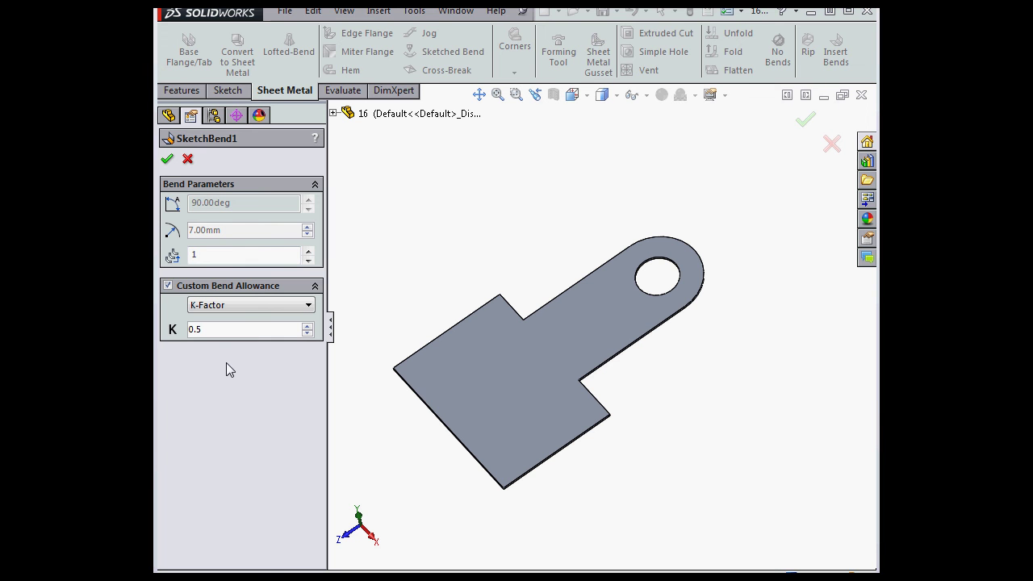